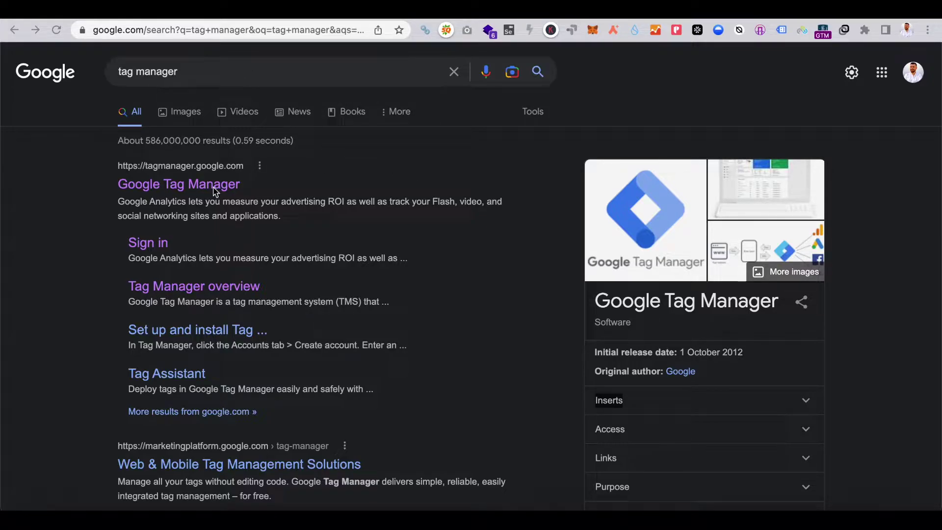
Step: Start a new Google Tag Manager account and name it "my websties"
{"action": "key", "text": "ctrl+Tab"}
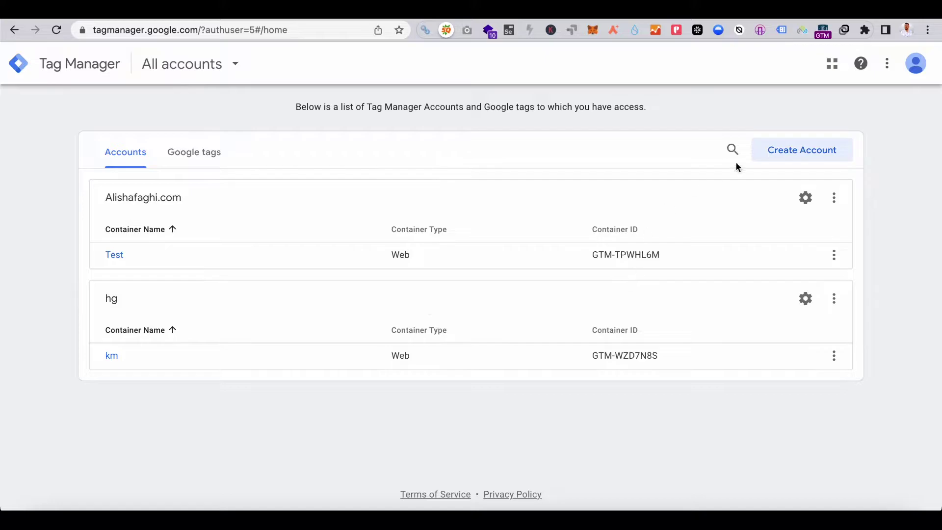
{"action": "left_click", "coordinate": [772, 150]}
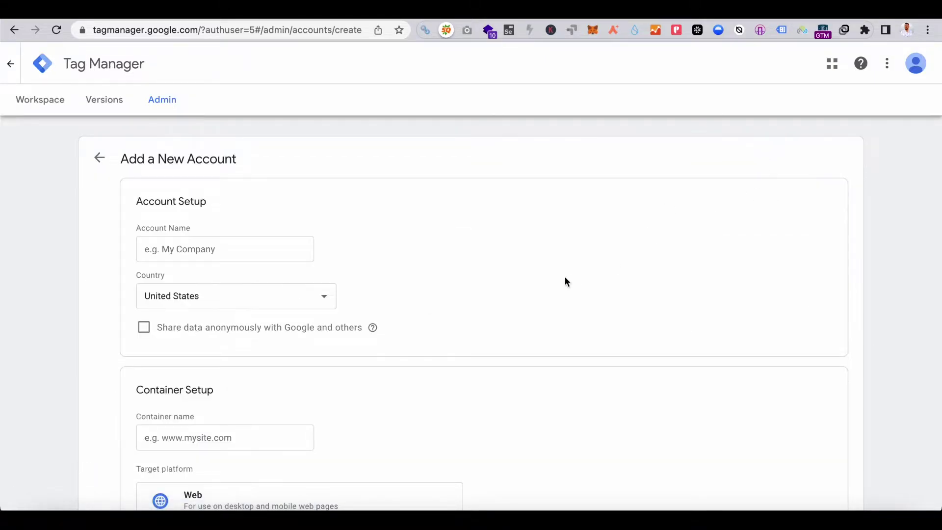
{"action": "scroll", "coordinate": [565, 279], "scroll_direction": "down", "scroll_amount": 1}
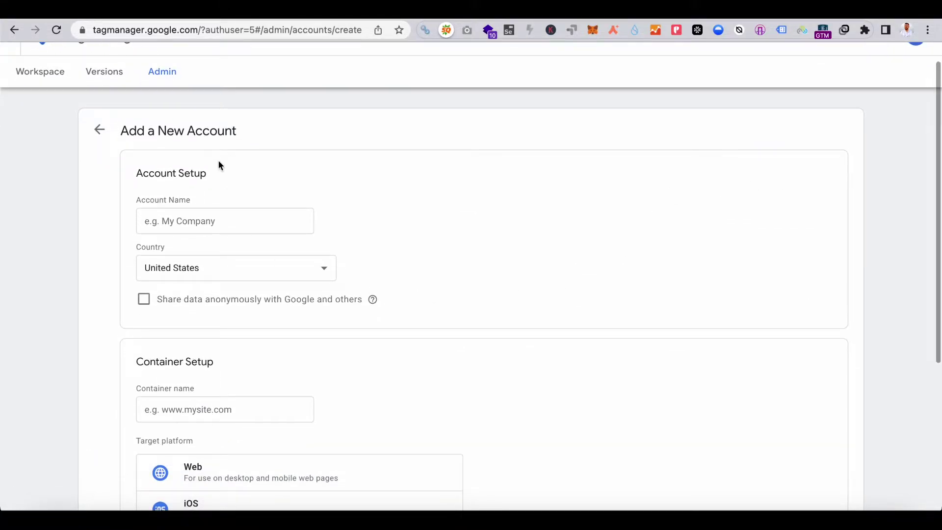
{"action": "triple_click", "coordinate": [171, 176]}
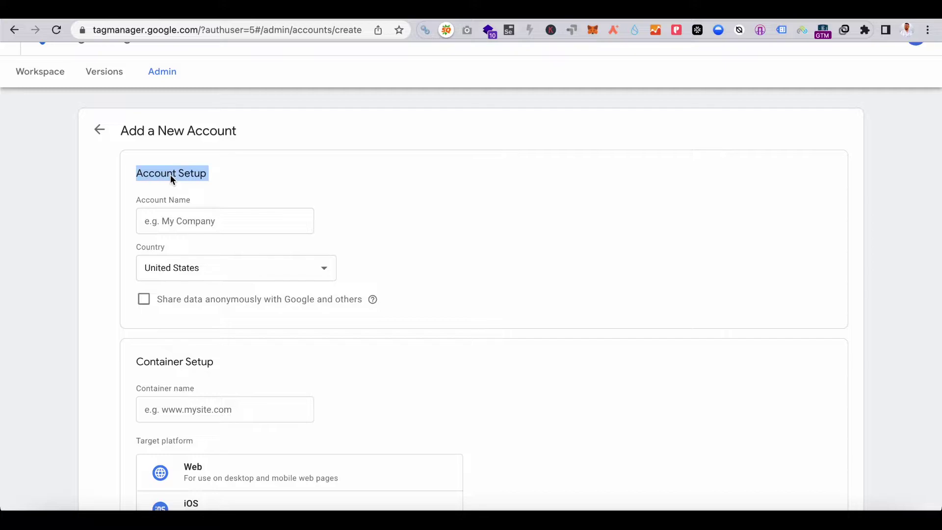
{"action": "triple_click", "coordinate": [190, 360]}
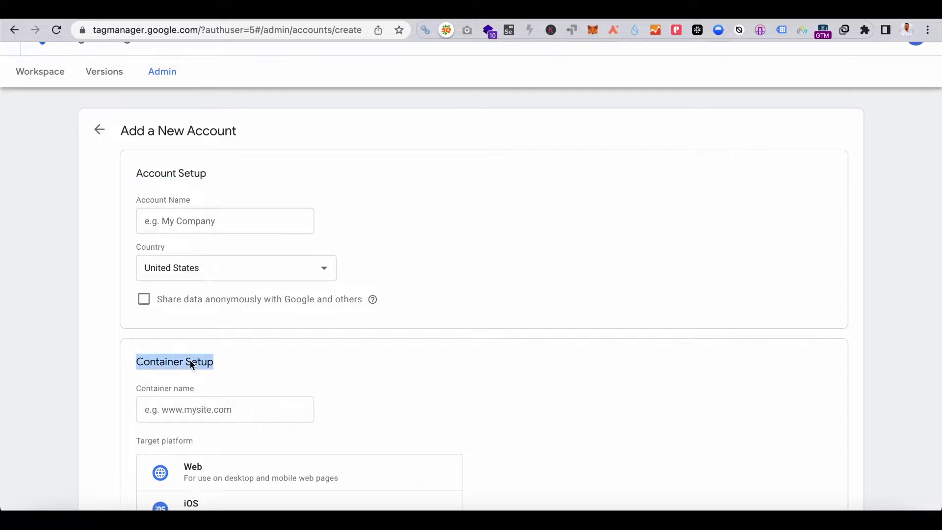
{"action": "left_click", "coordinate": [193, 223]}
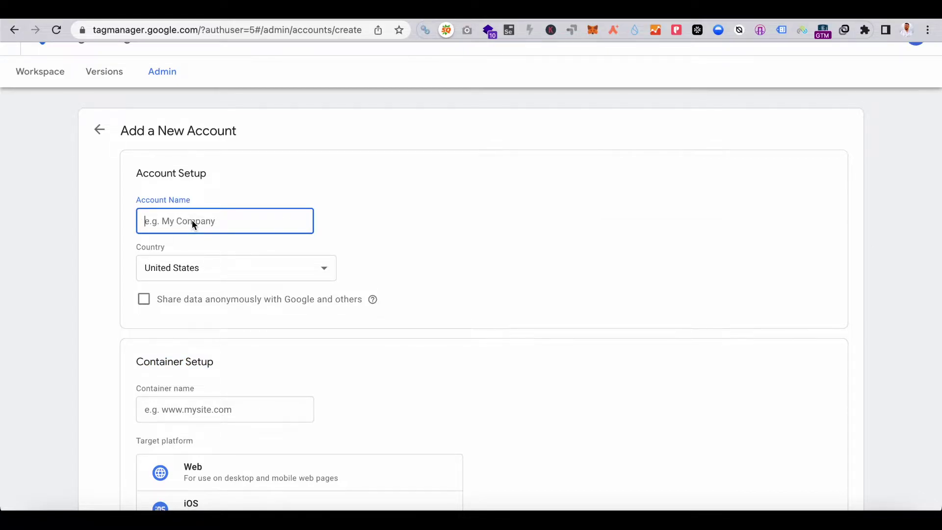
{"action": "type", "text": "my websties"}
Step: Name the new account's container with the website's domain
{"action": "scroll", "coordinate": [245, 338], "scroll_direction": "down", "scroll_amount": 2}
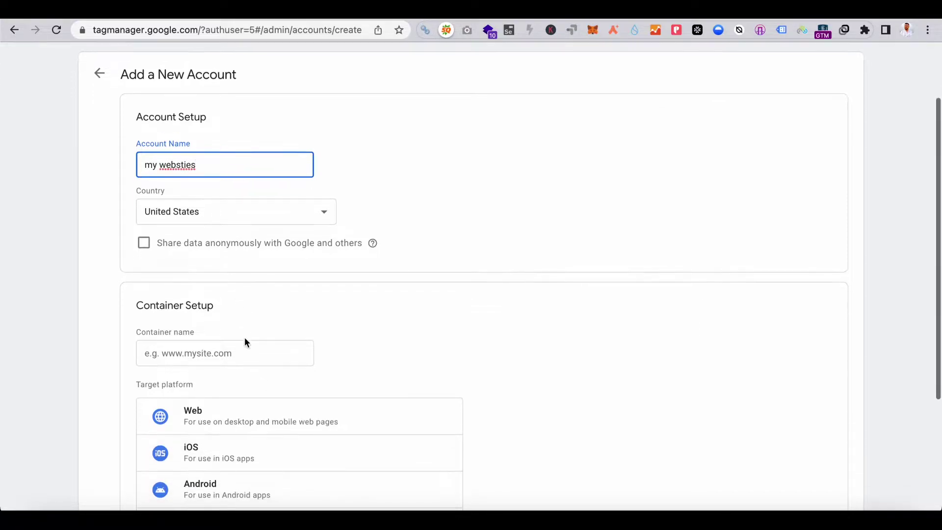
{"action": "left_click", "coordinate": [239, 352]}
{"action": "scroll", "coordinate": [239, 352], "scroll_direction": "down", "scroll_amount": 1}
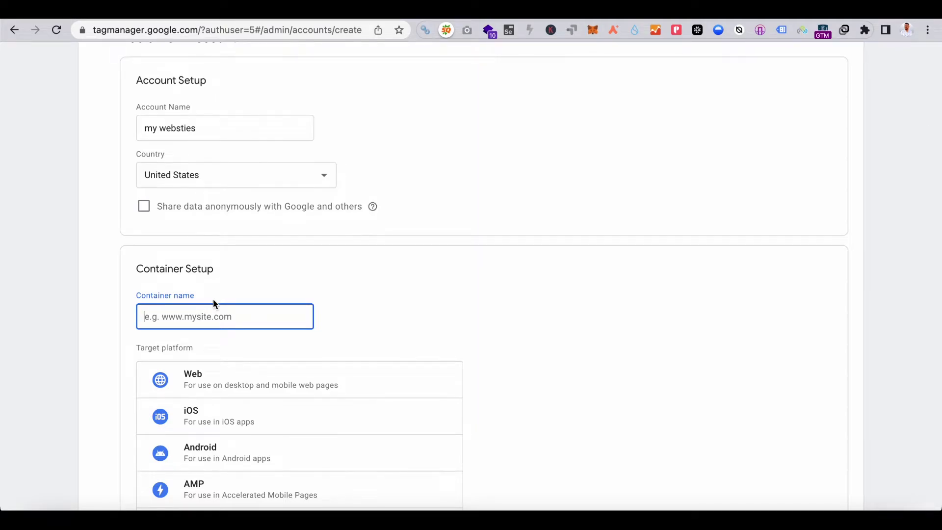
{"action": "type", "text": "alishafaghi.com"}
{"action": "key", "text": "super+a"}
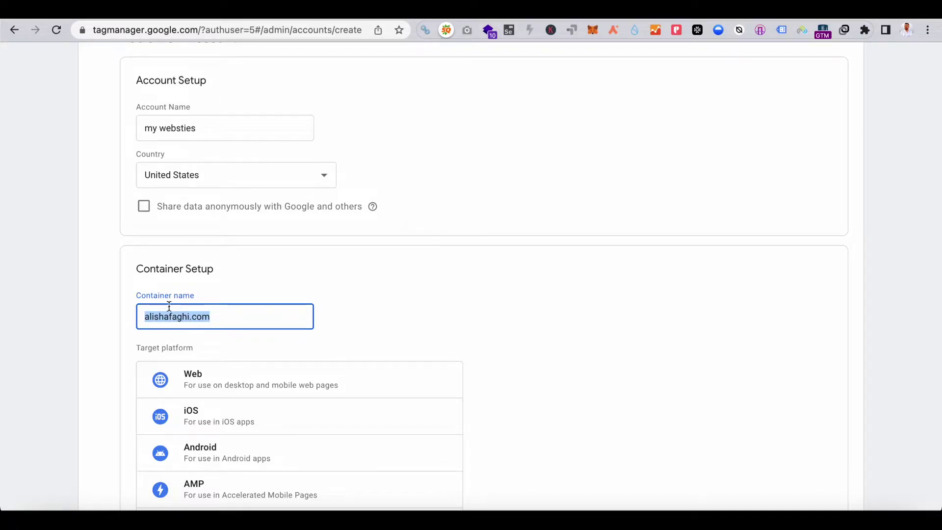
{"action": "left_click", "coordinate": [250, 313]}
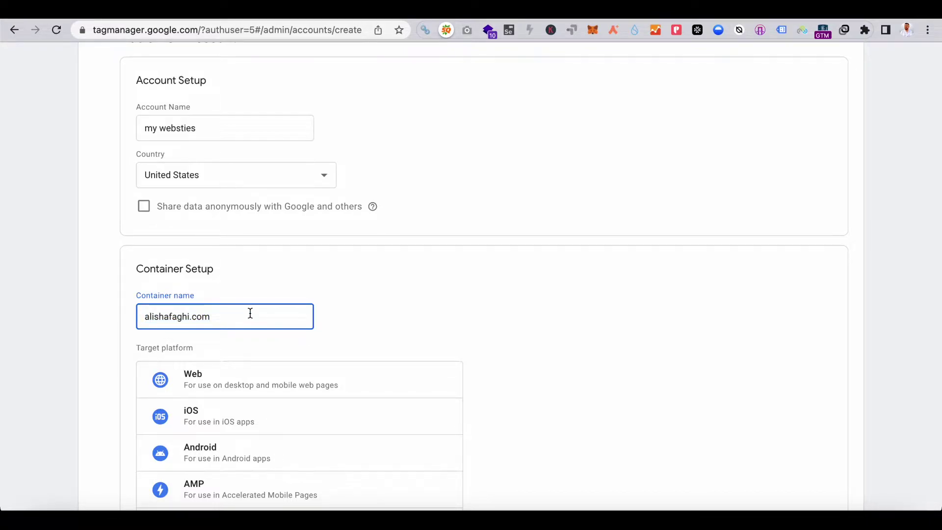
Step: Choose Web as the container's target platform and submit the new account for creation
{"action": "scroll", "coordinate": [249, 315], "scroll_direction": "down", "scroll_amount": 2}
{"action": "scroll", "coordinate": [277, 287], "scroll_direction": "down", "scroll_amount": 3}
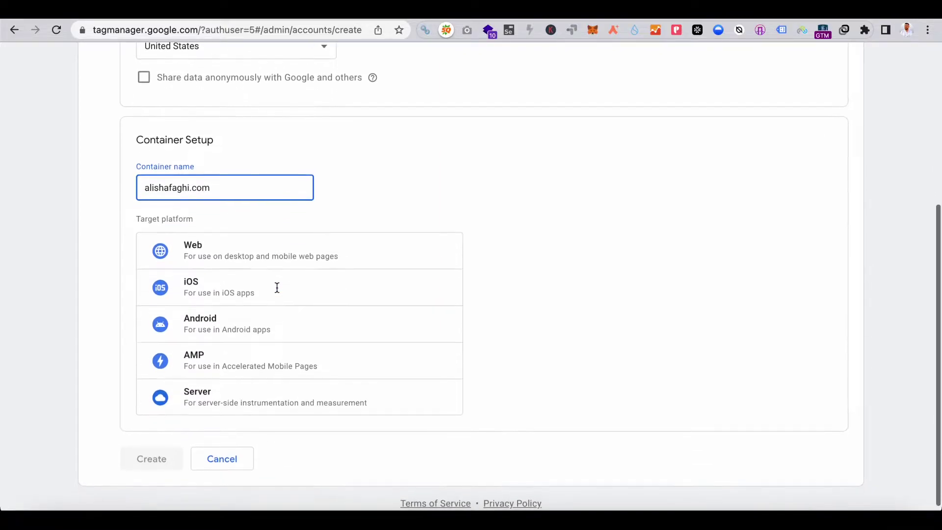
{"action": "scroll", "coordinate": [508, 275], "scroll_direction": "down", "scroll_amount": 1}
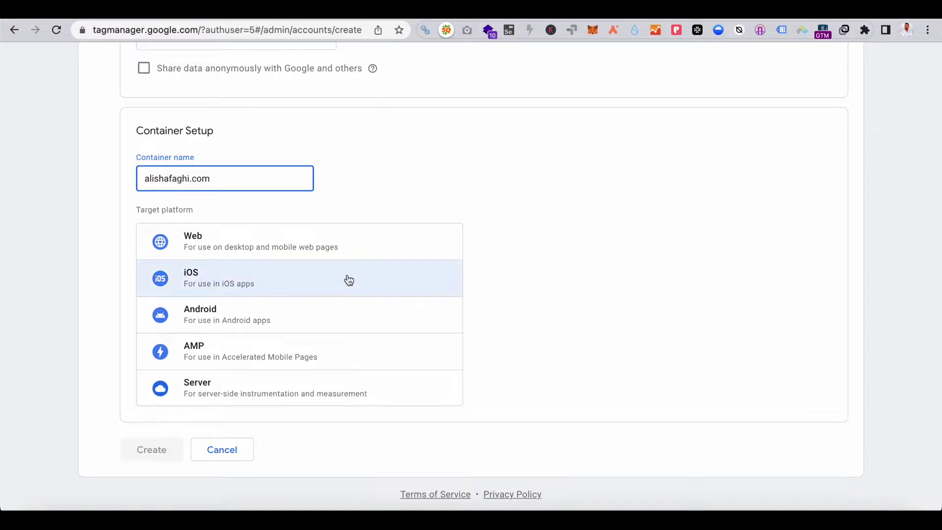
{"action": "left_click", "coordinate": [343, 247]}
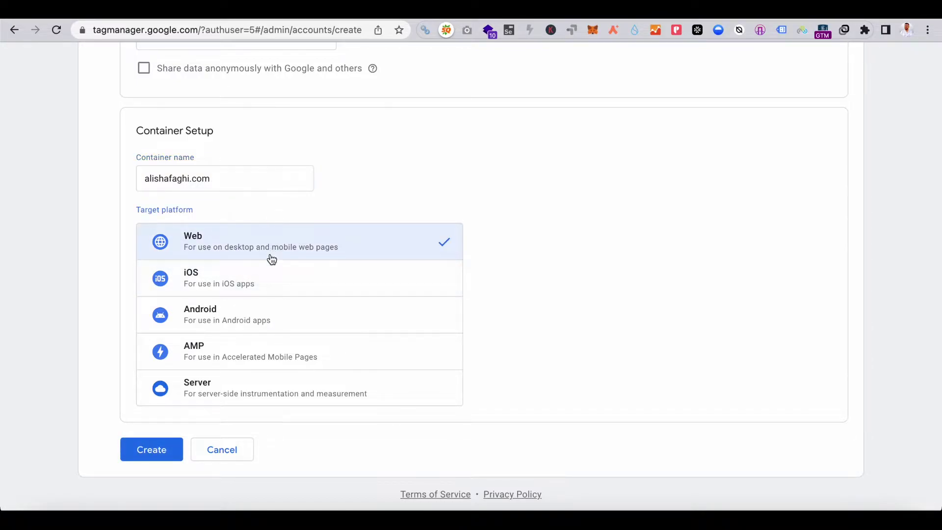
{"action": "left_click", "coordinate": [155, 452]}
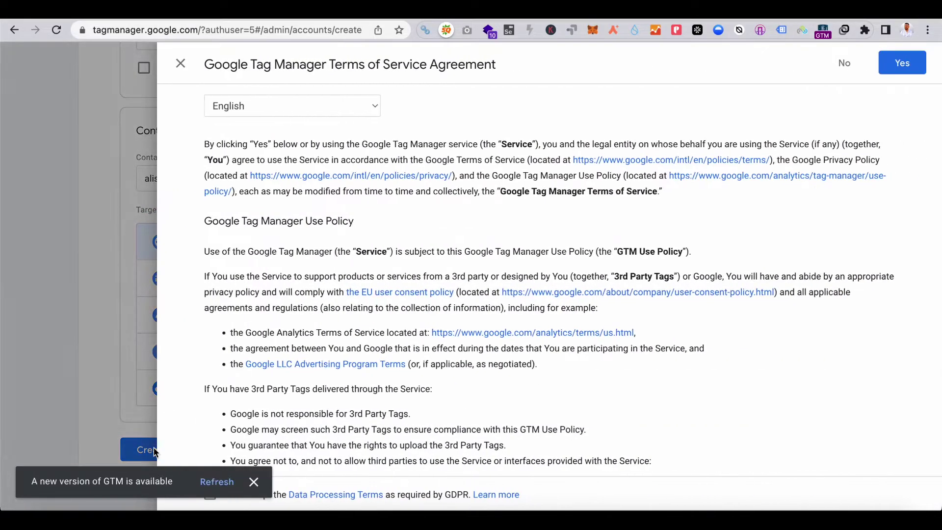
Step: Accept the GDPR Data Processing Terms and agree to the Google Tag Manager Terms of Service
{"action": "left_click", "coordinate": [248, 480]}
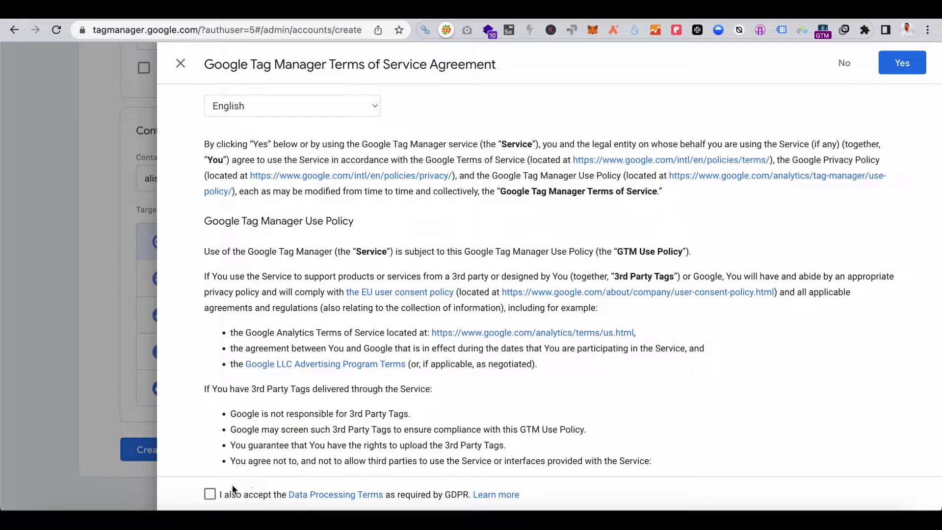
{"action": "left_click", "coordinate": [210, 494]}
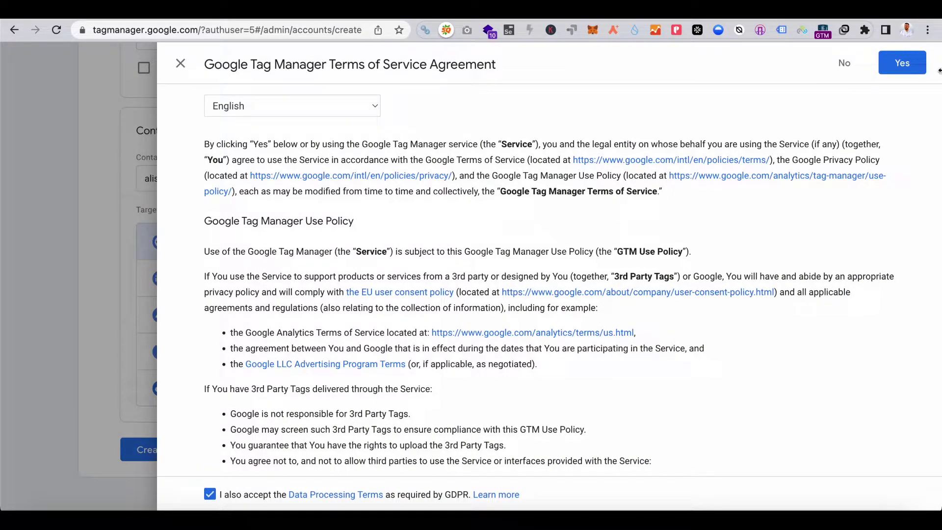
{"action": "left_click", "coordinate": [894, 67]}
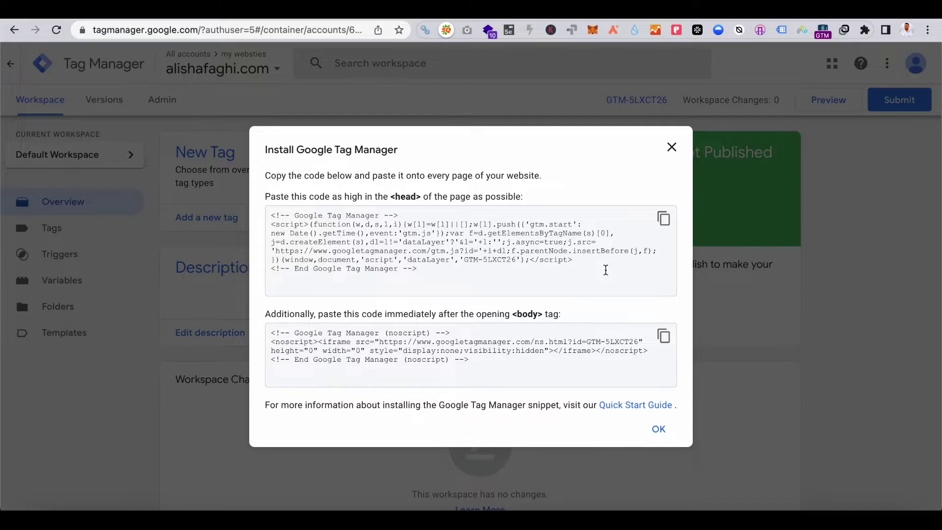
Step: Copy the Google Tag Manager installation snippet meant for the page's <head>
{"action": "left_click", "coordinate": [663, 219]}
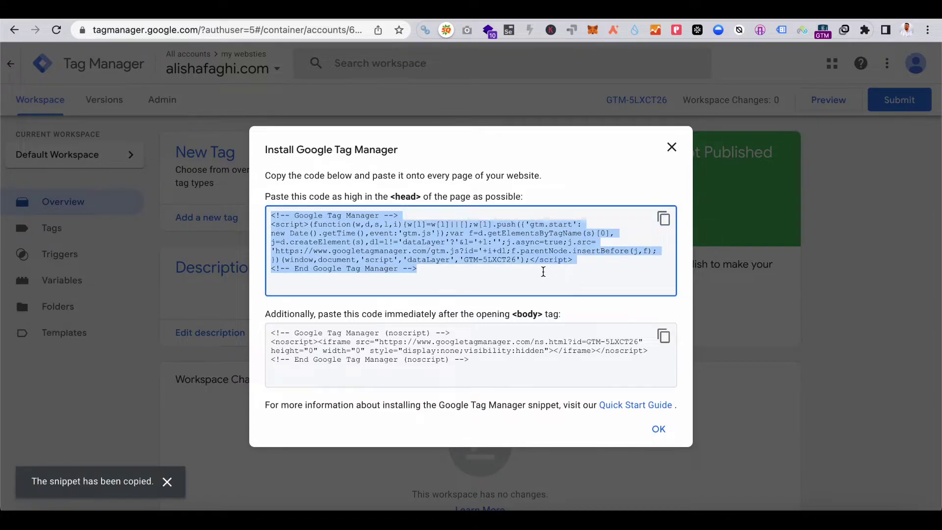
{"action": "left_click", "coordinate": [390, 198]}
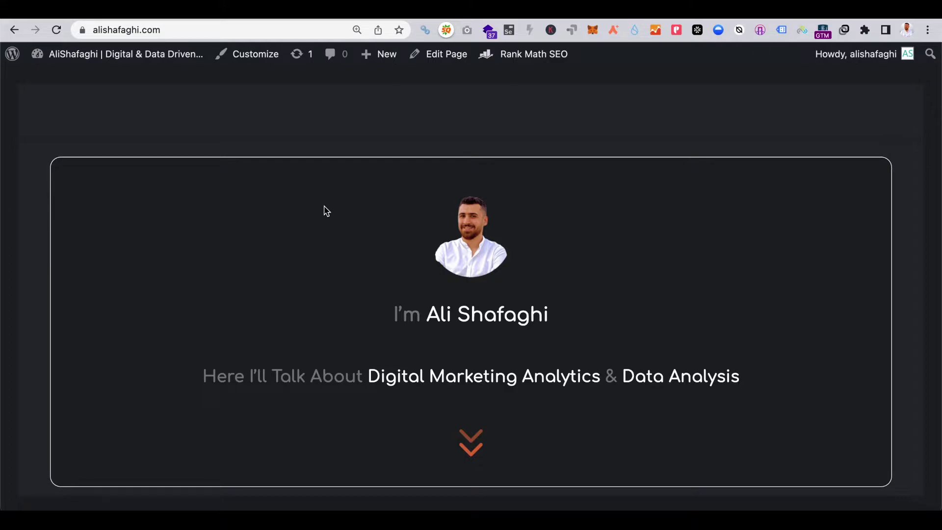
Step: Open the page source of the website's home page and locate the opening <head> tag
{"action": "right_click", "coordinate": [278, 246]}
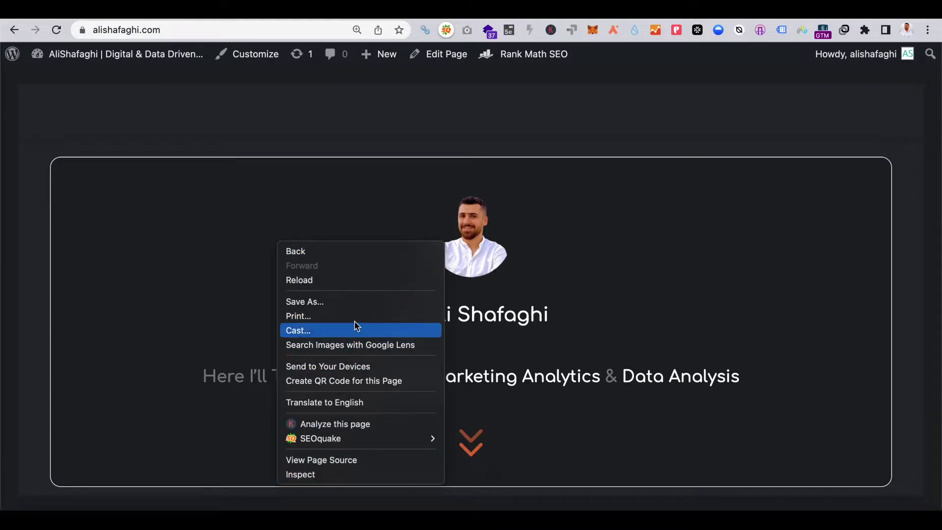
{"action": "left_click", "coordinate": [329, 463]}
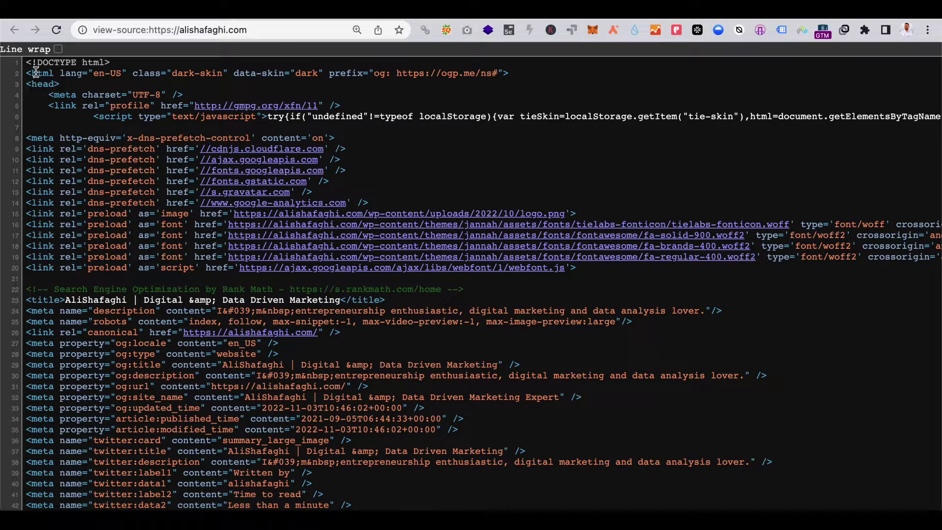
{"action": "triple_click", "coordinate": [36, 83]}
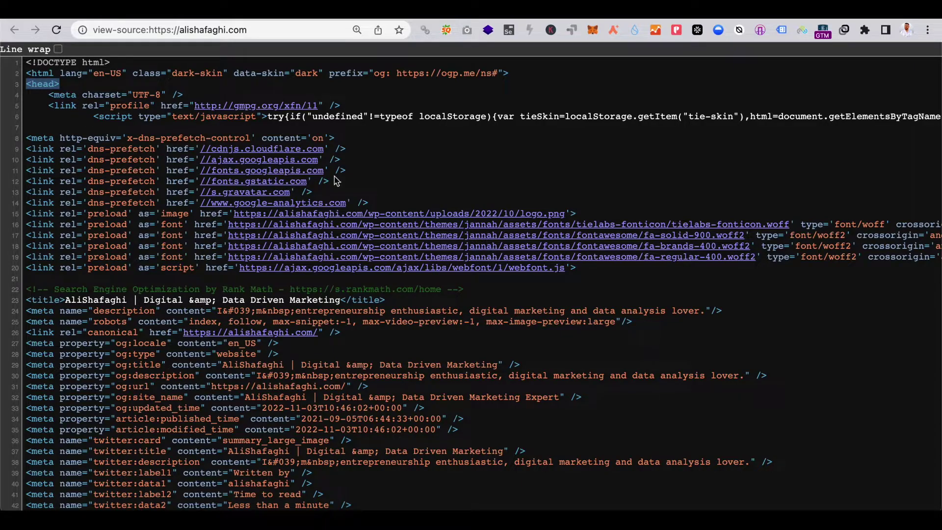
{"action": "left_click", "coordinate": [499, 190]}
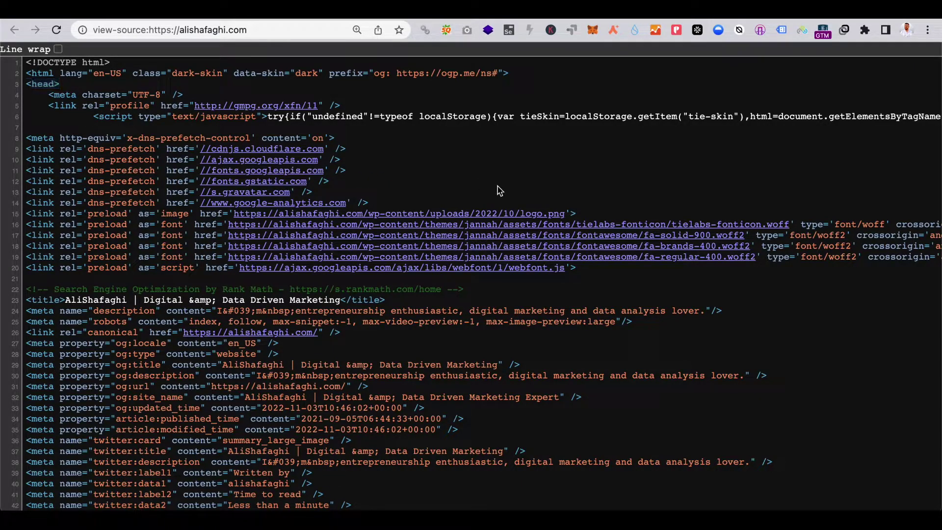
Step: Search the page source for "tag manager" and check where the snippet sits relative to the rest of the head code
{"action": "key", "text": "super+f"}
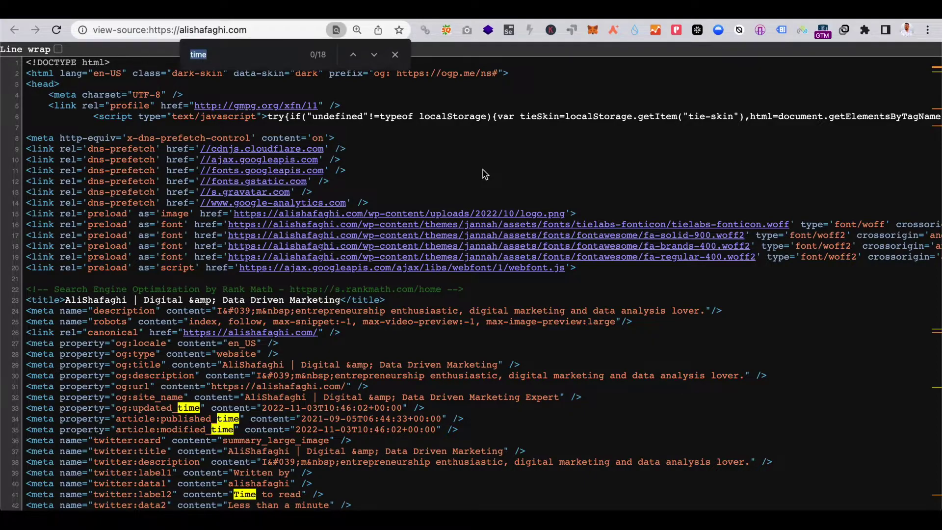
{"action": "type", "text": "tag "}
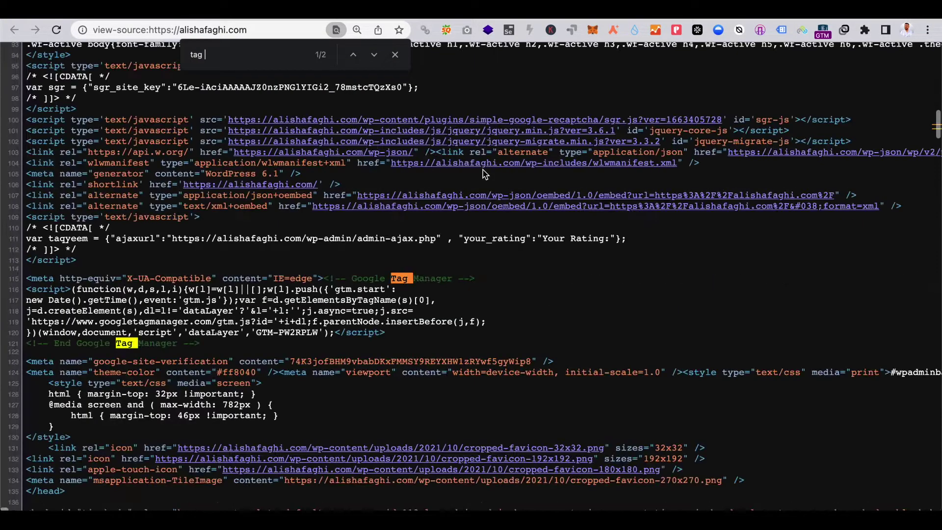
{"action": "type", "text": "manager"}
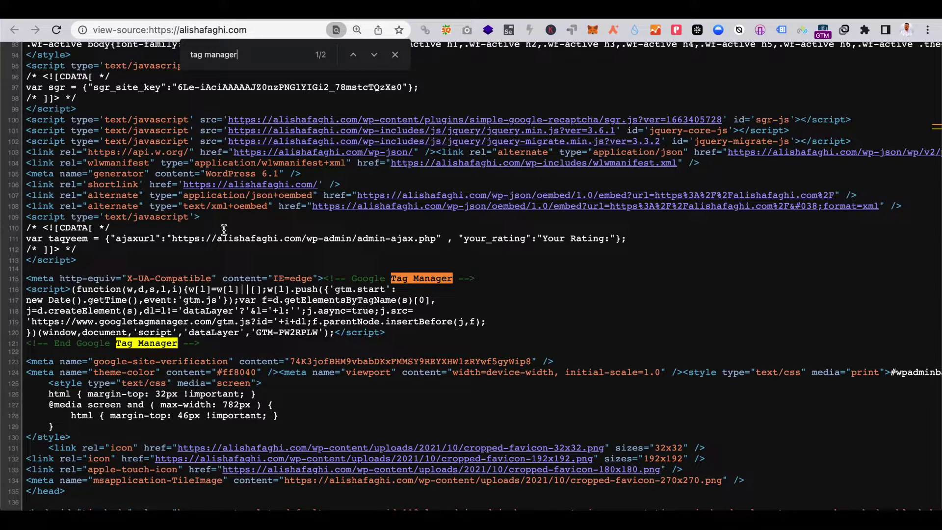
{"action": "scroll", "coordinate": [172, 136], "scroll_direction": "up", "scroll_amount": 5}
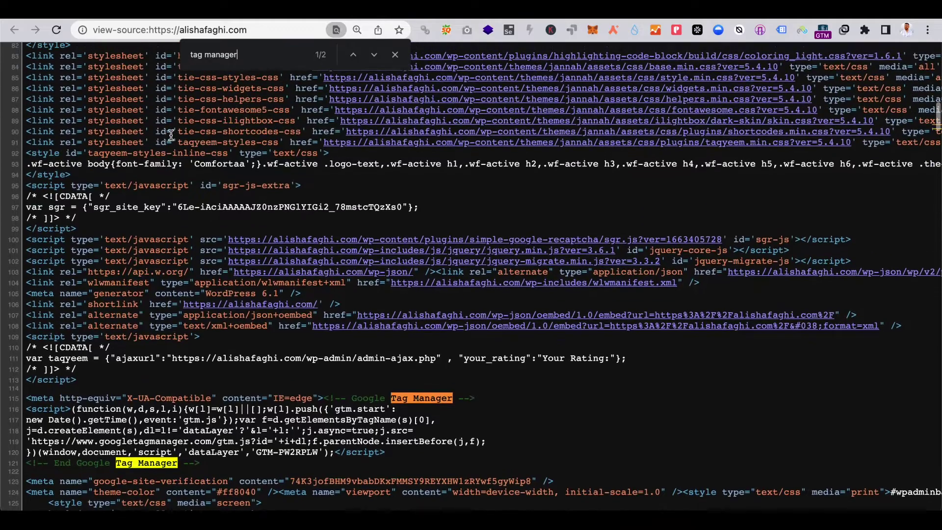
{"action": "scroll", "coordinate": [172, 136], "scroll_direction": "up", "scroll_amount": 15}
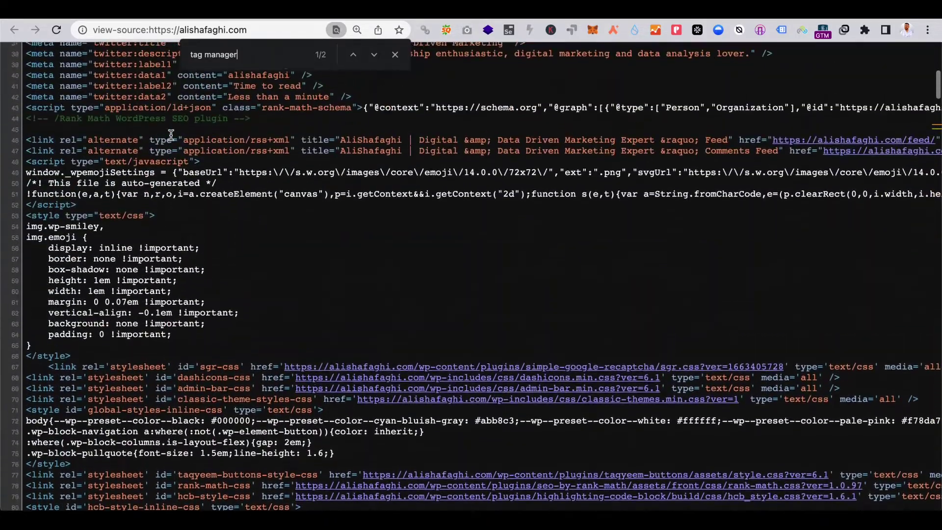
{"action": "left_click", "coordinate": [396, 55]}
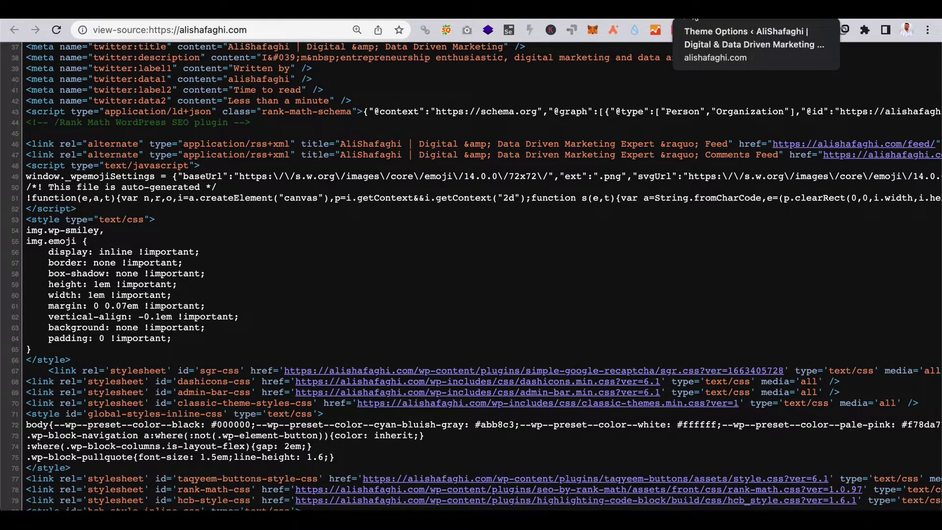
Step: In WordPress, open the Jannah theme's General settings and locate the Header Code field under Custom Codes
{"action": "left_click", "coordinate": [690, 18]}
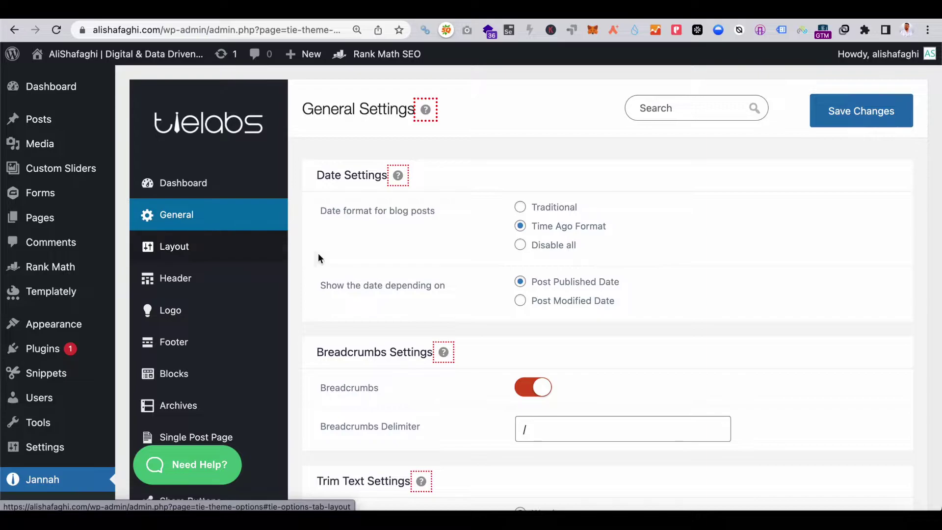
{"action": "scroll", "coordinate": [381, 301], "scroll_direction": "down", "scroll_amount": 2}
{"action": "scroll", "coordinate": [383, 301], "scroll_direction": "up", "scroll_amount": 2}
{"action": "scroll", "coordinate": [383, 302], "scroll_direction": "down", "scroll_amount": 5}
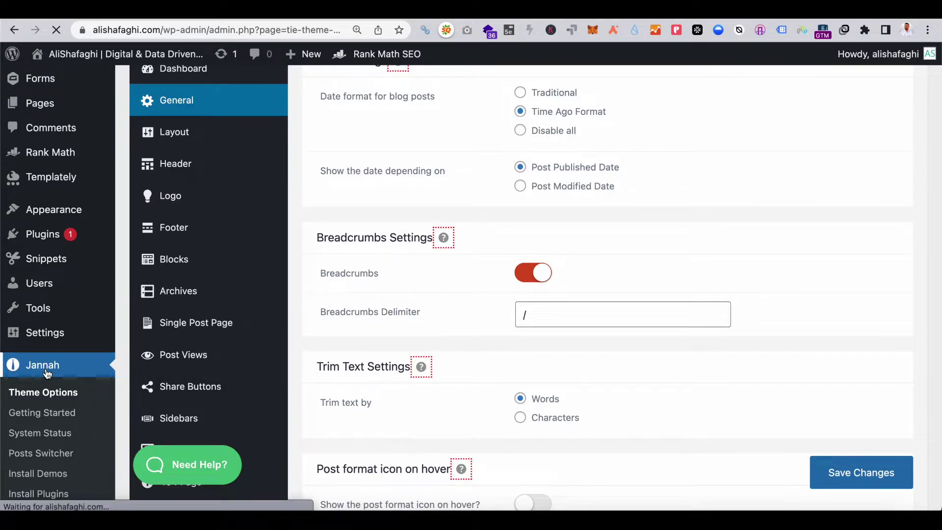
{"action": "left_click", "coordinate": [22, 373]}
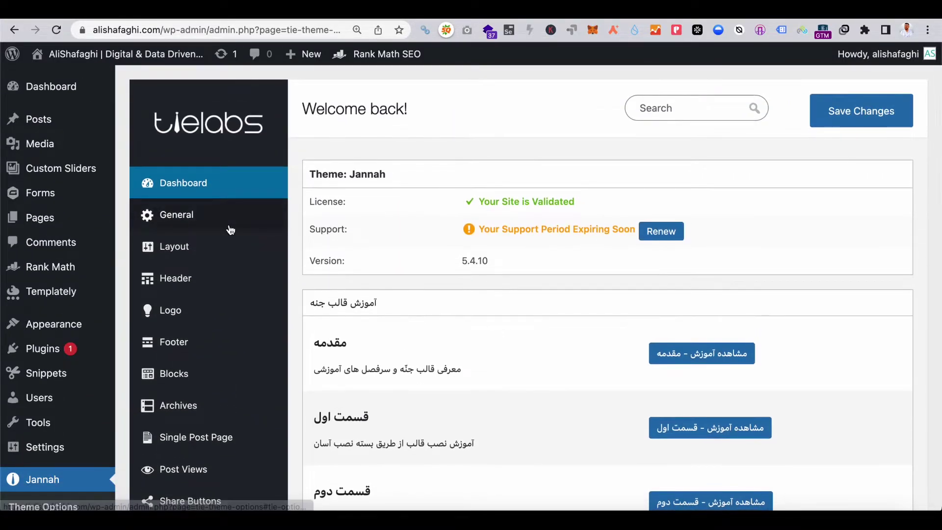
{"action": "left_click", "coordinate": [230, 216]}
{"action": "scroll", "coordinate": [487, 335], "scroll_direction": "down", "scroll_amount": 10}
{"action": "scroll", "coordinate": [487, 331], "scroll_direction": "up", "scroll_amount": 2}
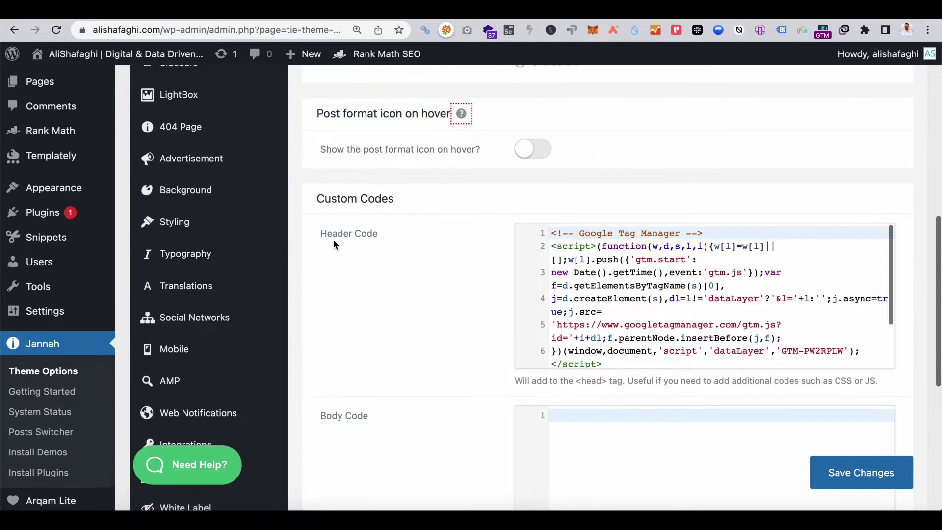
{"action": "triple_click", "coordinate": [342, 236]}
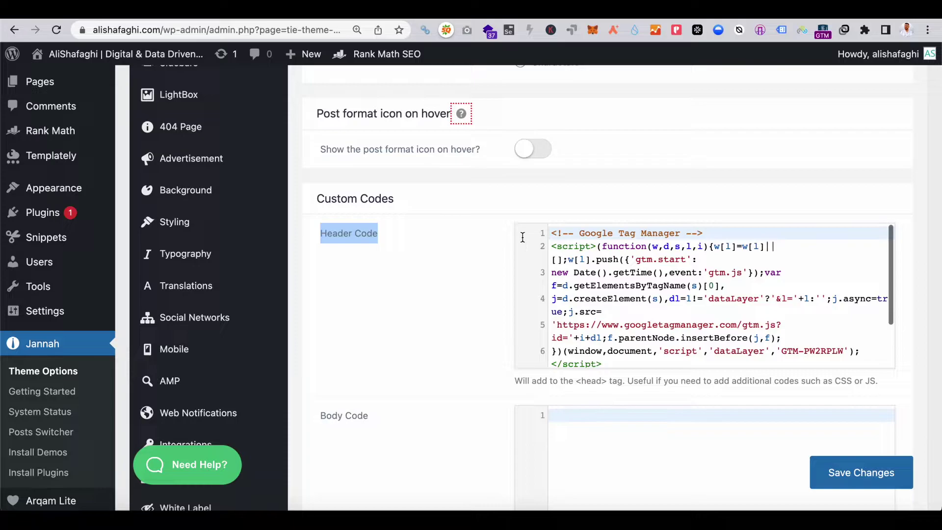
{"action": "left_click", "coordinate": [433, 318]}
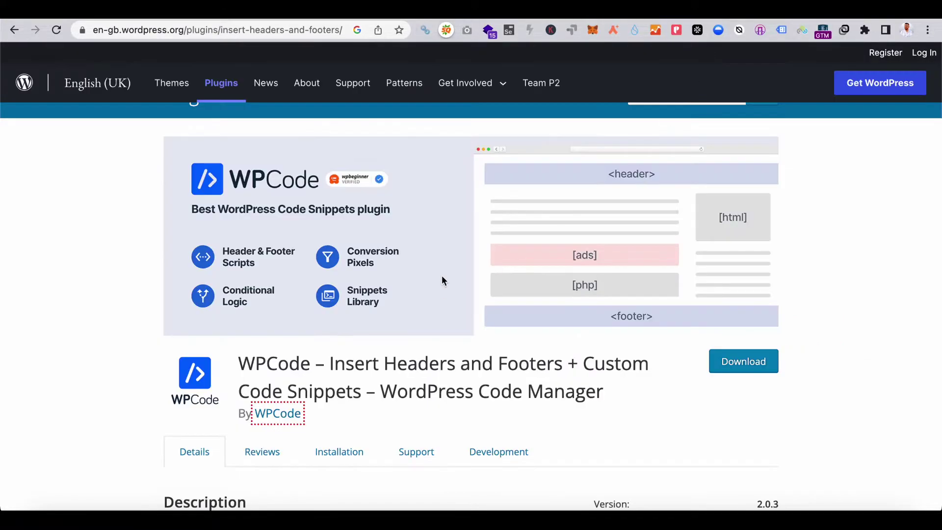
Step: Review the WPCode – Insert Headers and Footers plugin page on WordPress.org as an option for adding header code
{"action": "scroll", "coordinate": [441, 281], "scroll_direction": "down", "scroll_amount": 2}
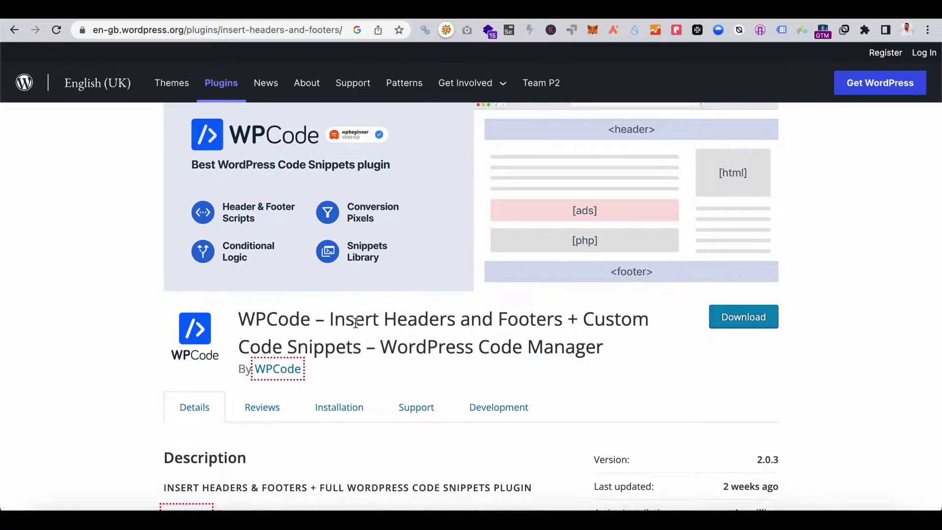
{"action": "triple_click", "coordinate": [356, 323]}
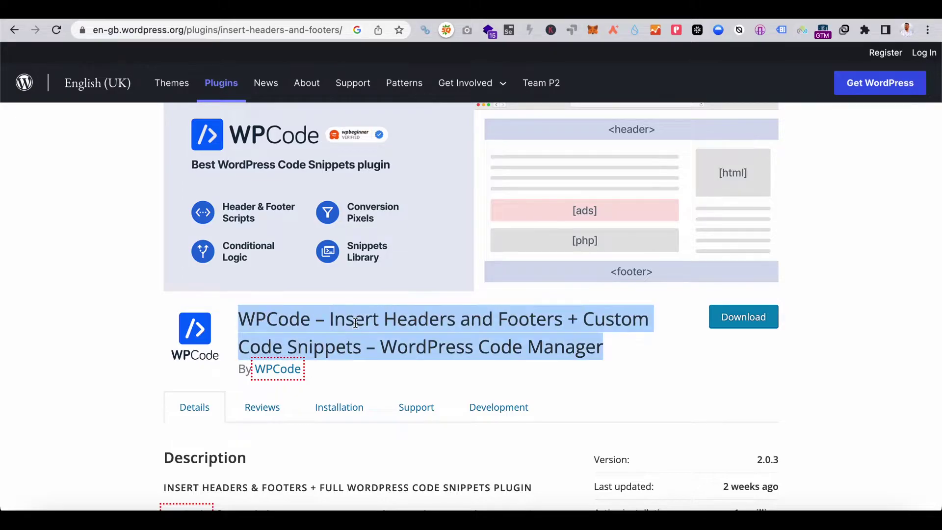
{"action": "left_click", "coordinate": [570, 362]}
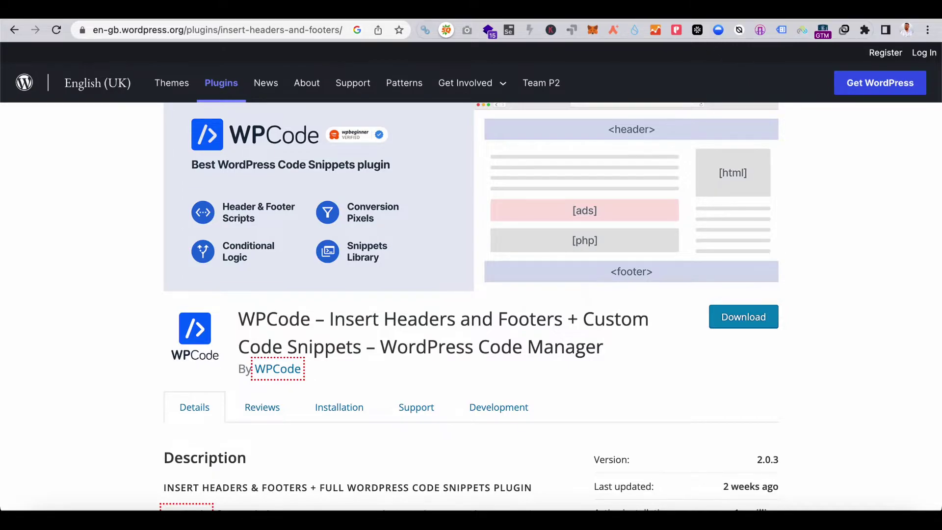
Step: Return to the Install Google Tag Manager dialog and copy the <head> snippet again
{"action": "key", "text": "ctrl+Tab"}
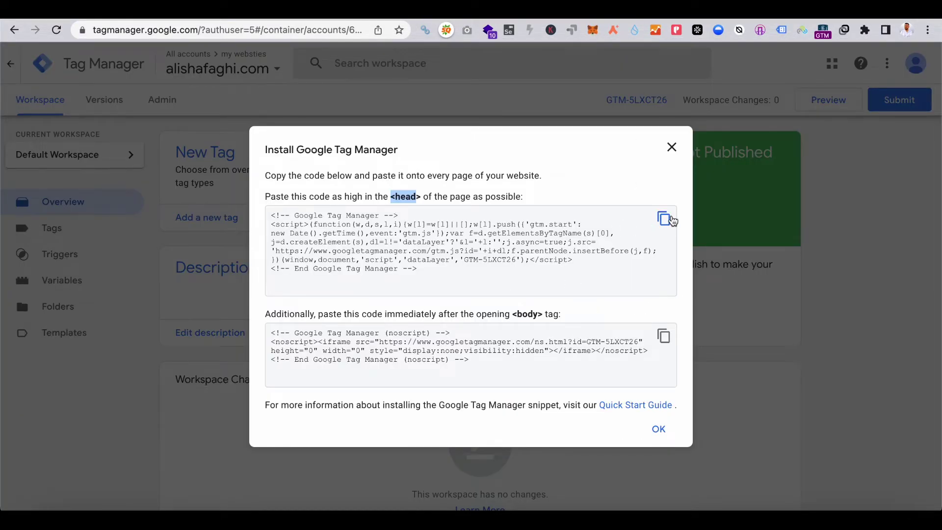
{"action": "left_click", "coordinate": [665, 218]}
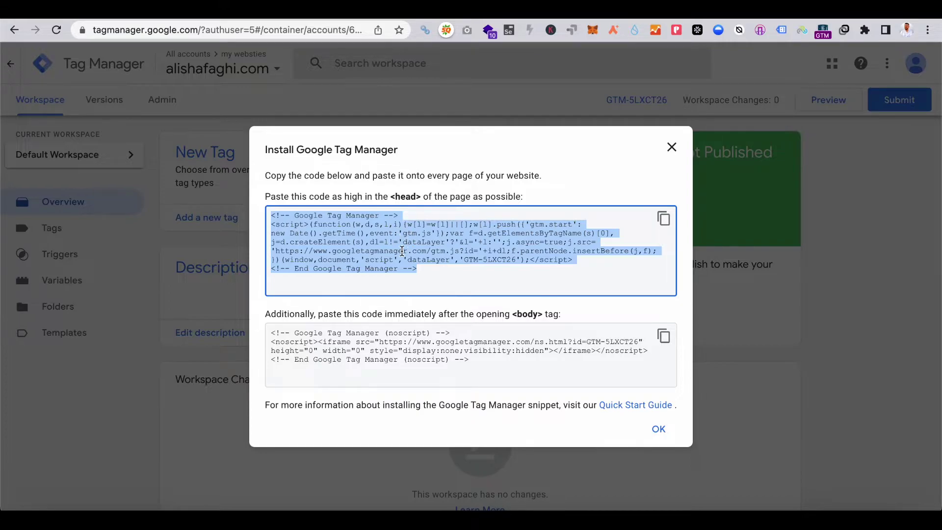
{"action": "double_click", "coordinate": [407, 197]}
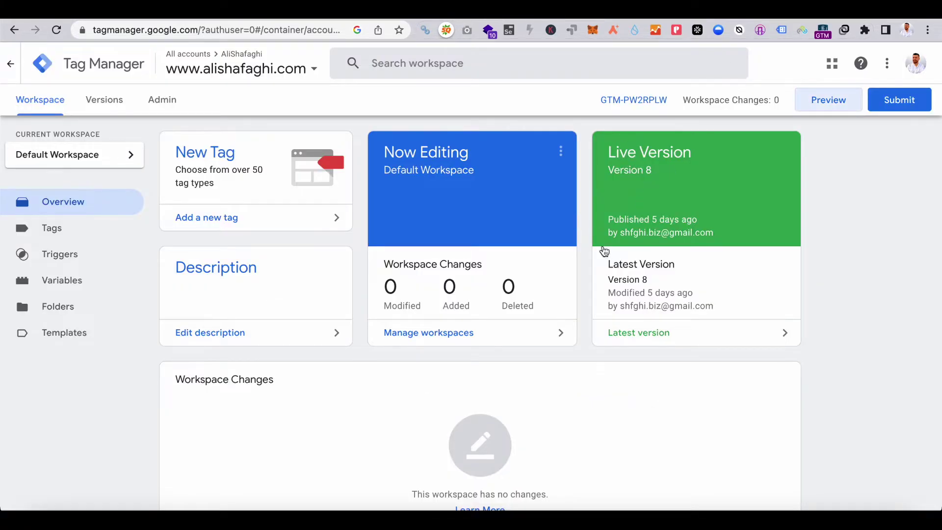
Step: Preview the website's published Tag Manager container by connecting Tag Assistant to the site, and continue to the debug summary
{"action": "scroll", "coordinate": [590, 253], "scroll_direction": "down", "scroll_amount": 5}
{"action": "scroll", "coordinate": [590, 252], "scroll_direction": "up", "scroll_amount": 5}
{"action": "scroll", "coordinate": [589, 252], "scroll_direction": "down", "scroll_amount": 1}
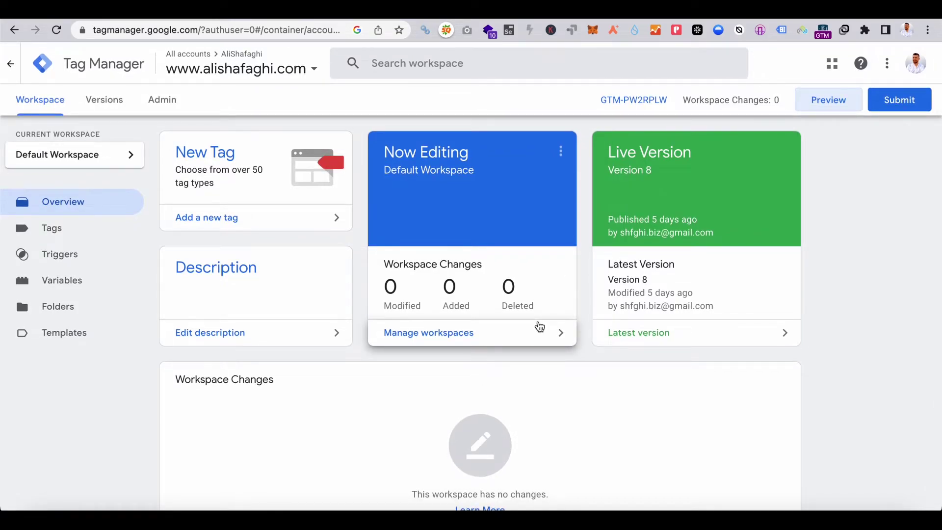
{"action": "left_click", "coordinate": [829, 100]}
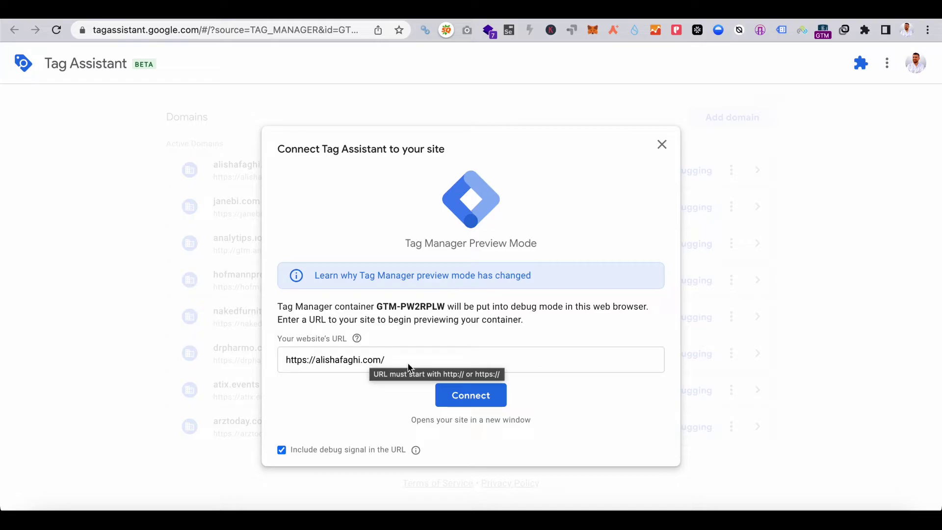
{"action": "left_click", "coordinate": [490, 402]}
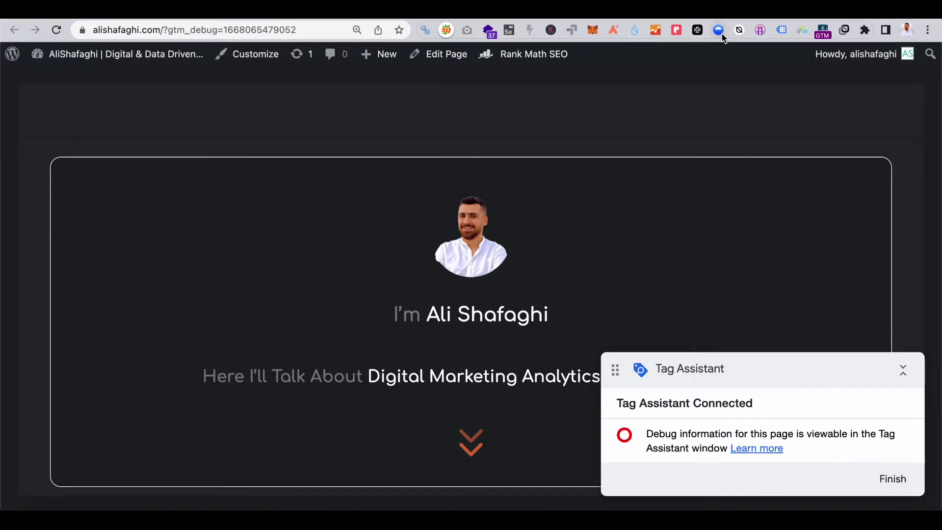
{"action": "left_click", "coordinate": [725, 18]}
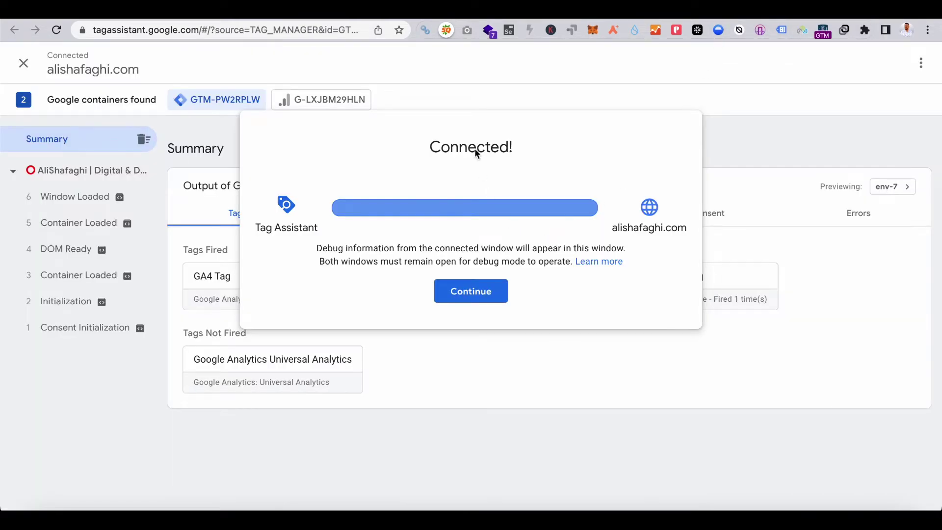
{"action": "key", "text": "Return"}
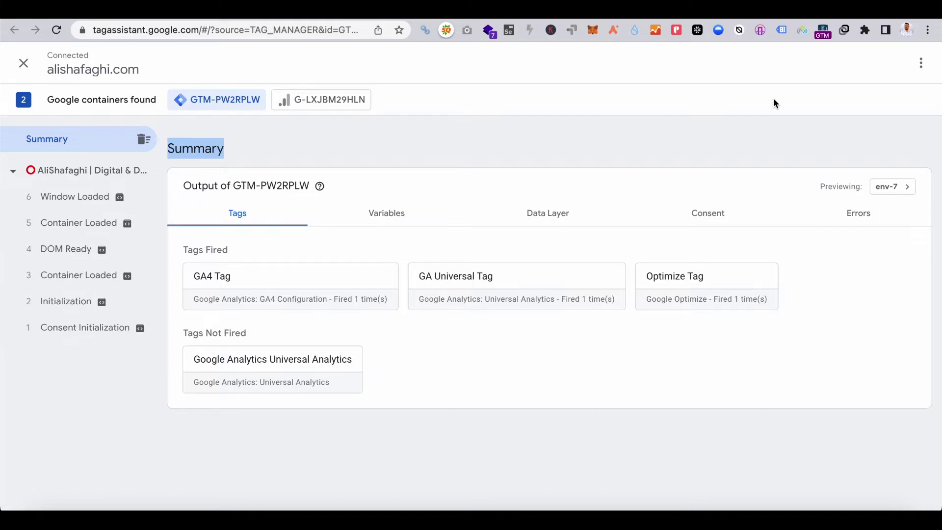
Step: Look at the Tag Assistant Legacy extension's pop-up and its Chrome Web Store page
{"action": "left_click", "coordinate": [782, 31]}
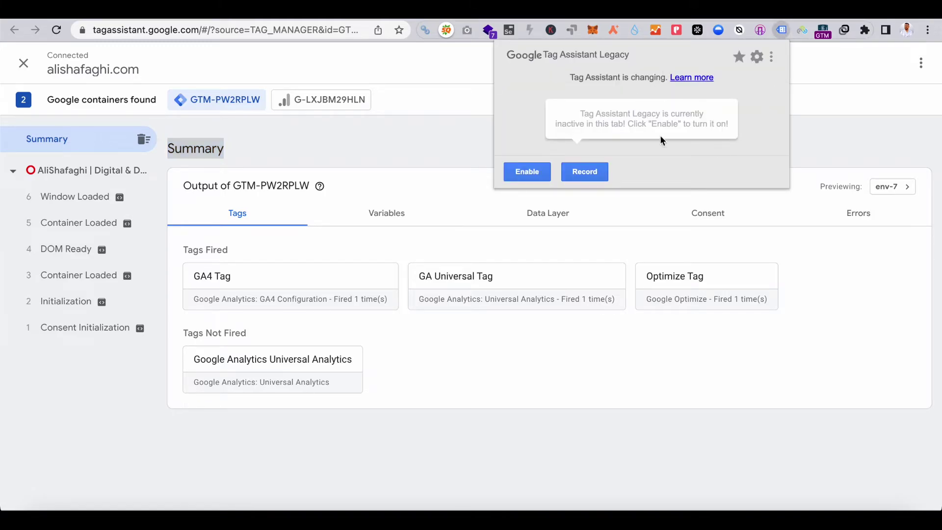
{"action": "left_click", "coordinate": [849, 138]}
{"action": "left_click", "coordinate": [789, 20]}
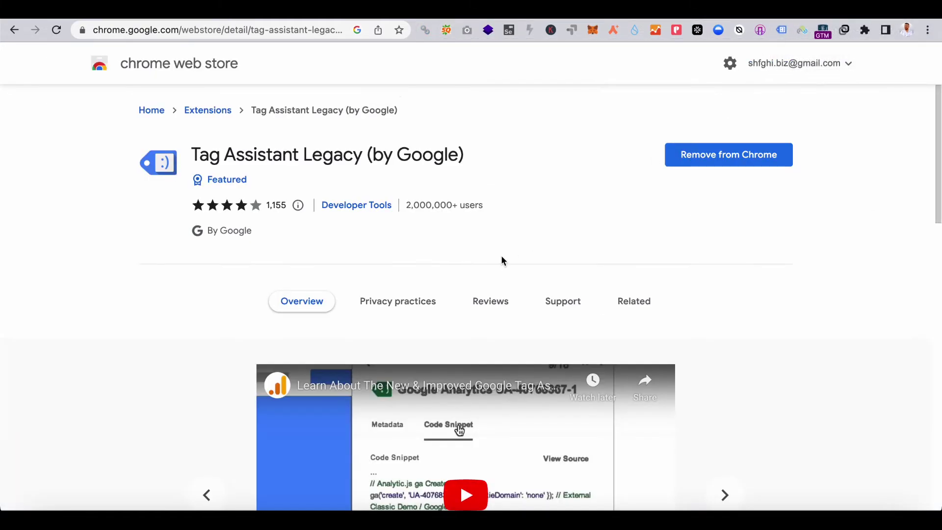
{"action": "triple_click", "coordinate": [236, 162]}
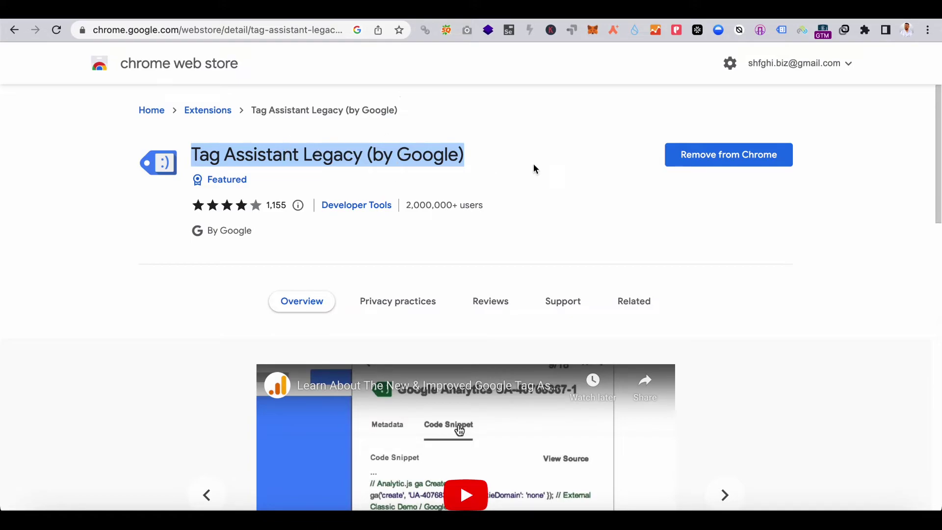
{"action": "scroll", "coordinate": [534, 168], "scroll_direction": "down", "scroll_amount": 1}
{"action": "scroll", "coordinate": [589, 128], "scroll_direction": "up", "scroll_amount": 1}
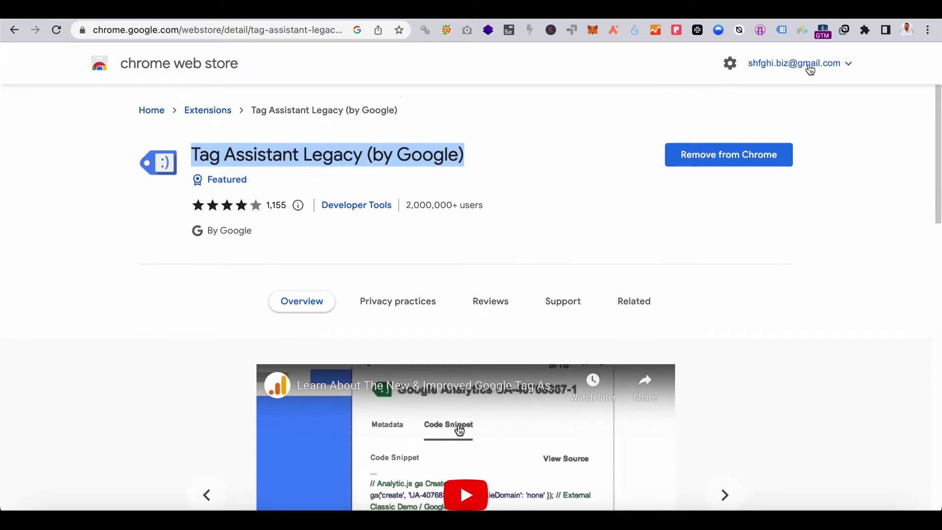
Step: Open the website's home page in a new browser tab and enable Tag Assistant Legacy for it
{"action": "key", "text": "ctrl+t"}
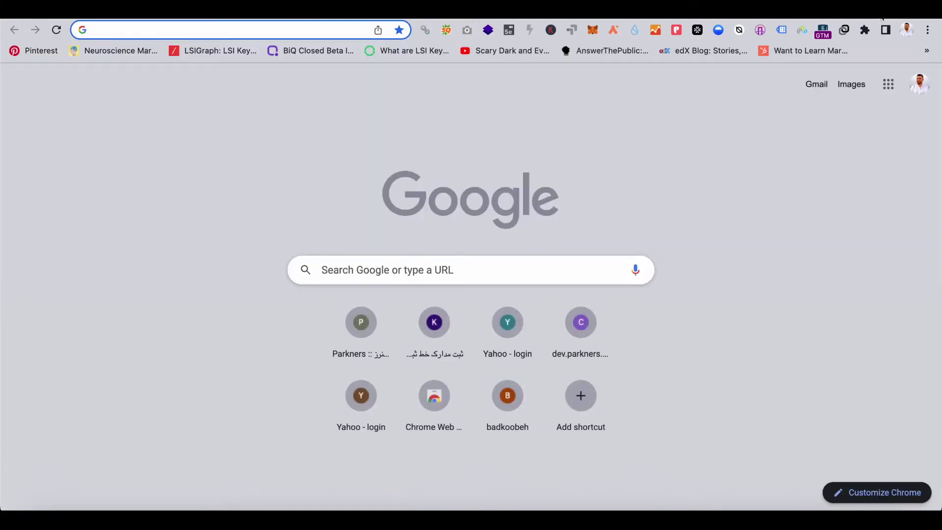
{"action": "type", "text": "al"}
{"action": "key", "text": "Return"}
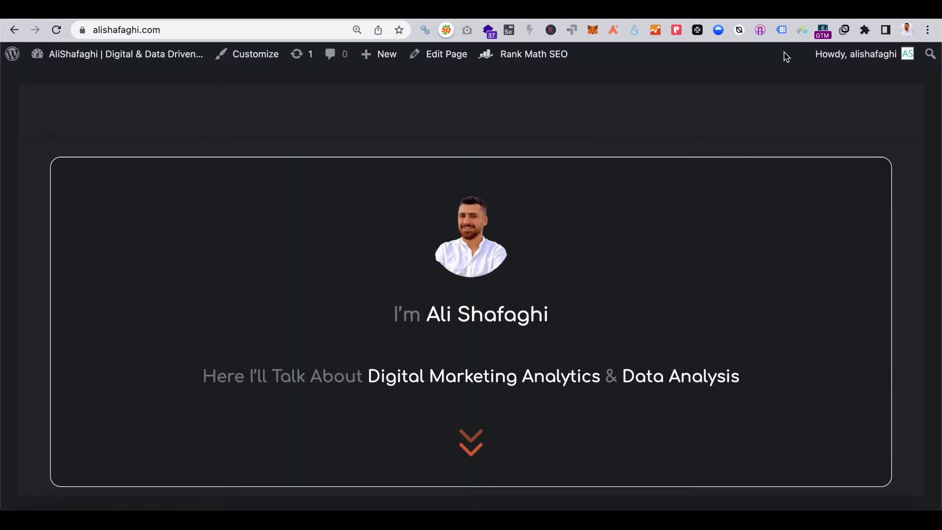
{"action": "left_click", "coordinate": [783, 36]}
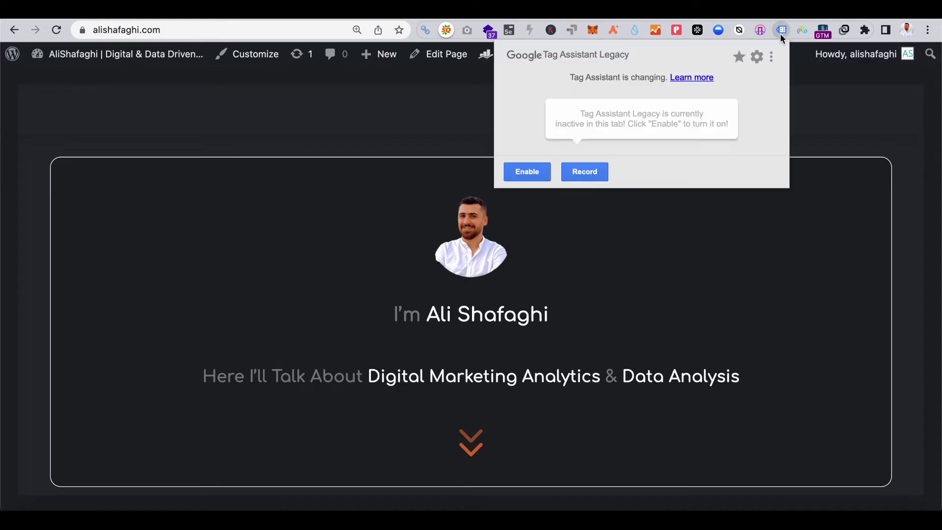
{"action": "left_click", "coordinate": [529, 171]}
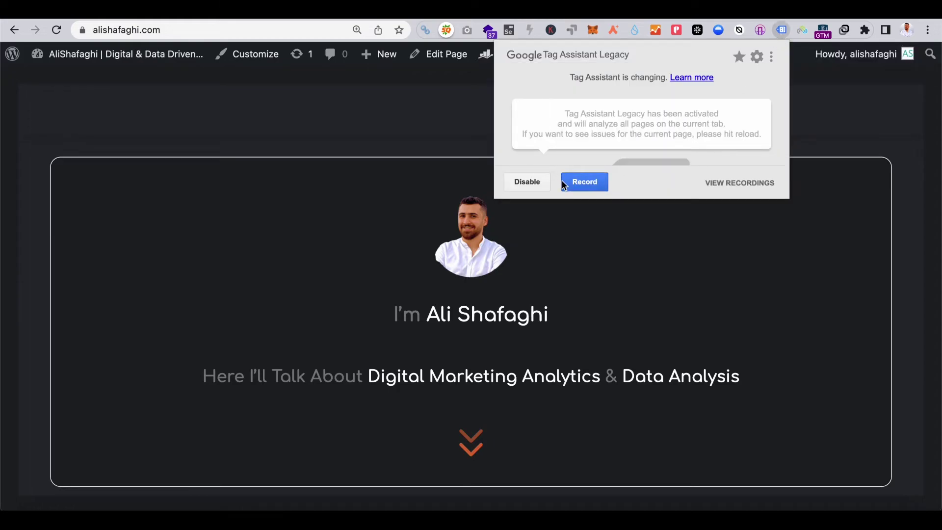
Step: Record a reload of the home page with Tag Assistant Legacy and examine the tag analysis results
{"action": "left_click", "coordinate": [579, 181]}
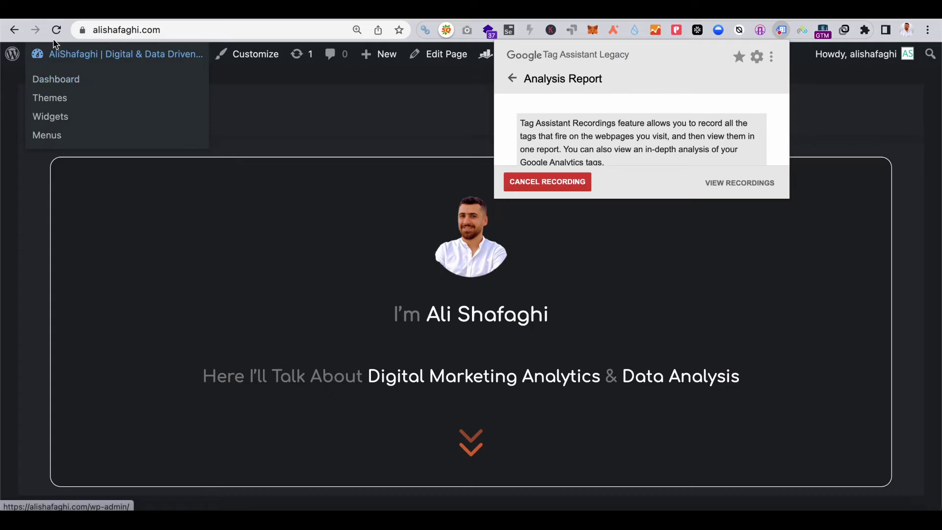
{"action": "left_click", "coordinate": [202, 56]}
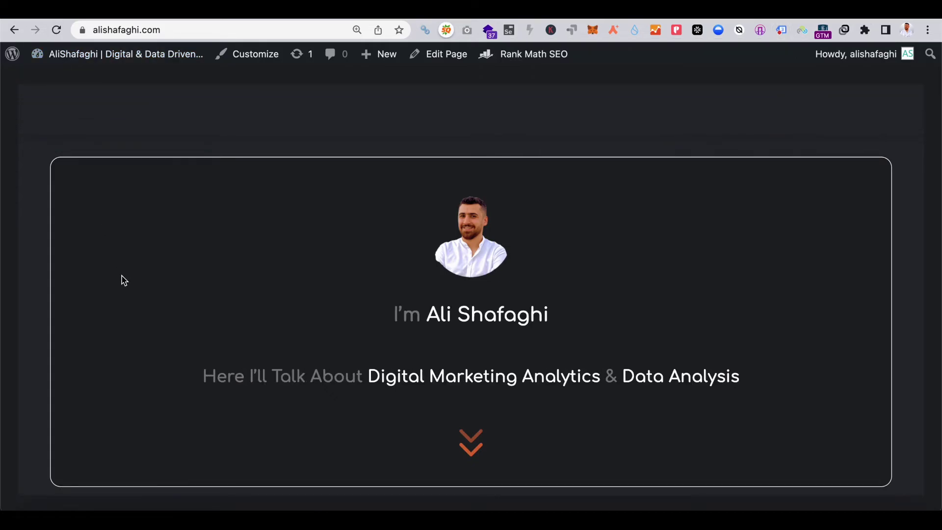
{"action": "left_click", "coordinate": [782, 31]}
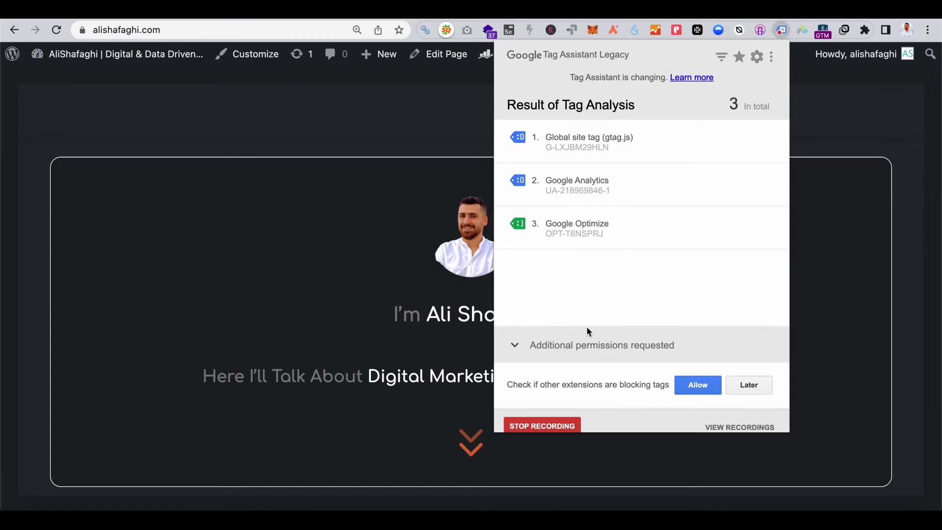
{"action": "left_click", "coordinate": [812, 284]}
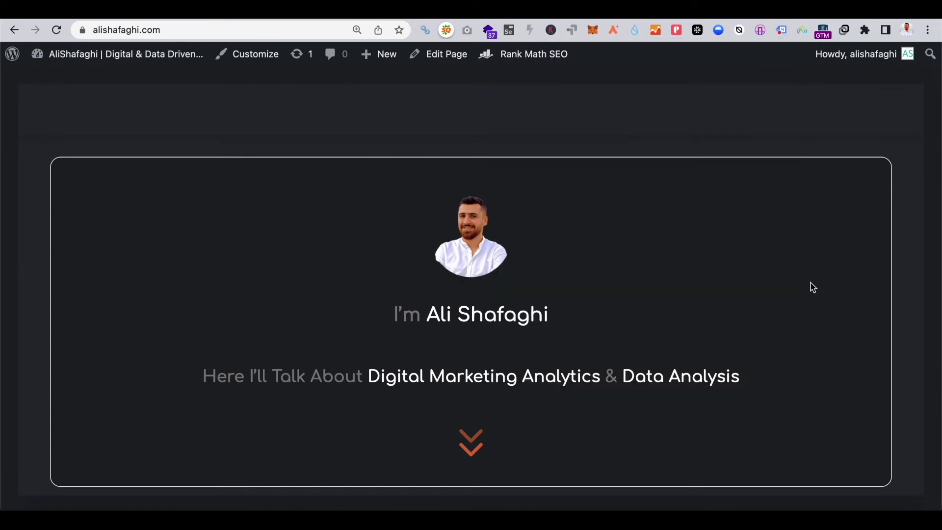